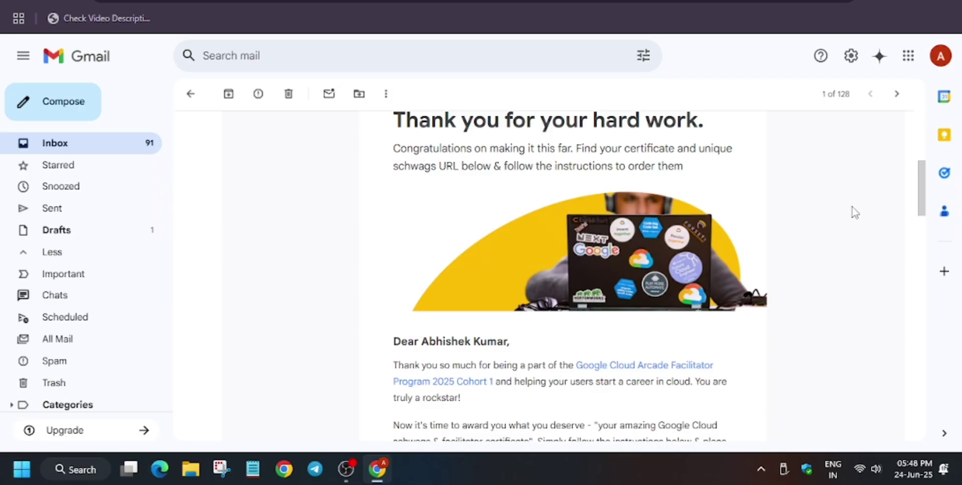
{"action": "scroll", "coordinate": [855, 213], "scroll_direction": "down", "scroll_amount": 5}
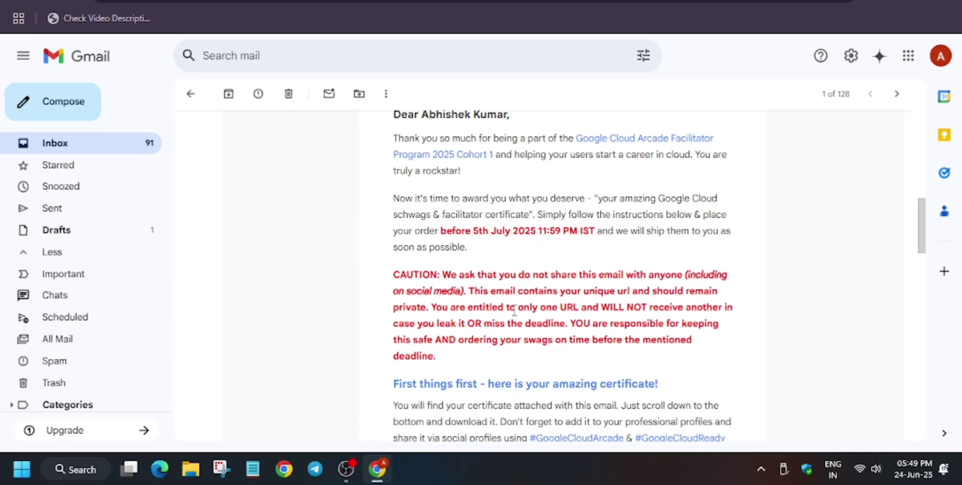
{"action": "scroll", "coordinate": [514, 312], "scroll_direction": "down", "scroll_amount": 3}
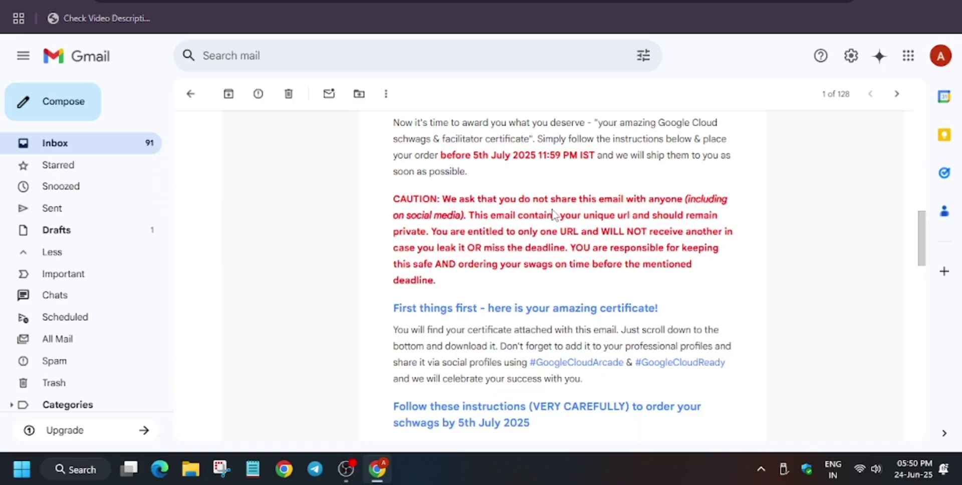
{"action": "scroll", "coordinate": [554, 214], "scroll_direction": "down", "scroll_amount": 5}
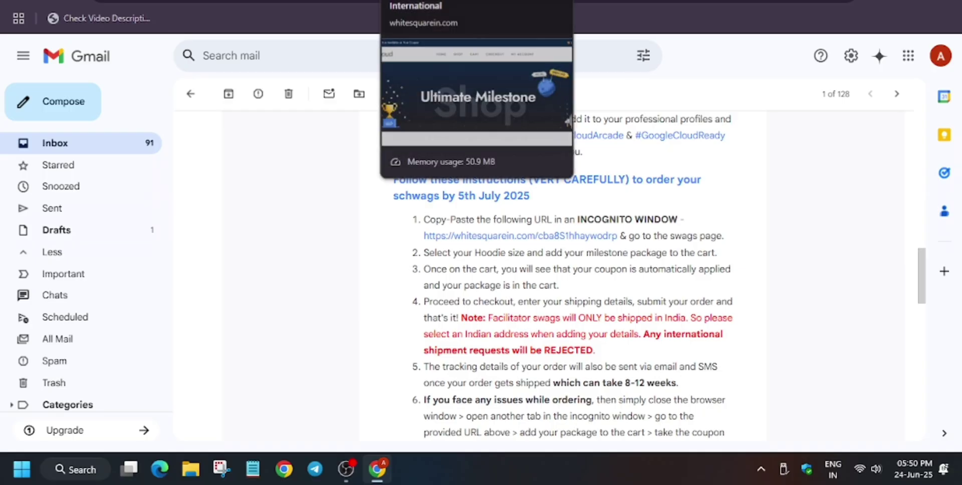
Step: Switch to the Whitesquare store tab and browse the Products grid to the Arcade Facilitator package and hoodie
{"action": "left_click", "coordinate": [476, 2]}
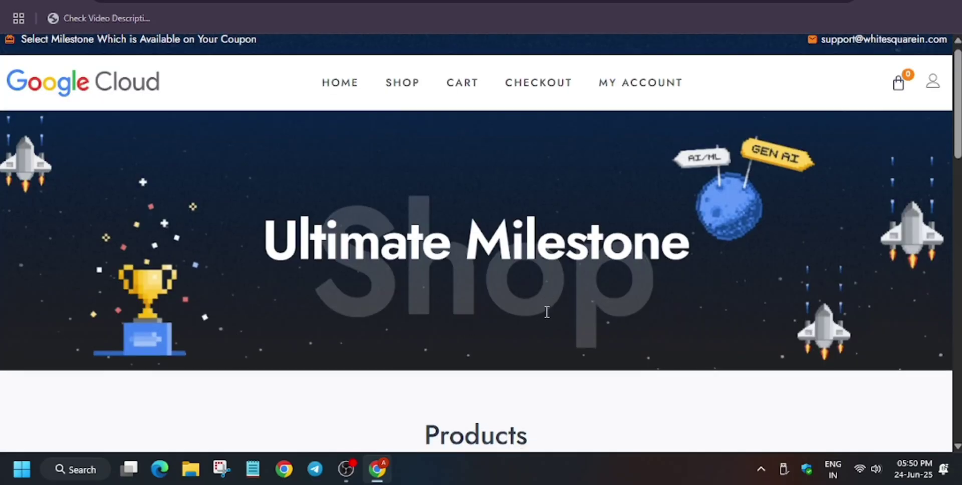
{"action": "scroll", "coordinate": [549, 311], "scroll_direction": "down", "scroll_amount": 10}
{"action": "scroll", "coordinate": [481, 310], "scroll_direction": "up", "scroll_amount": 4}
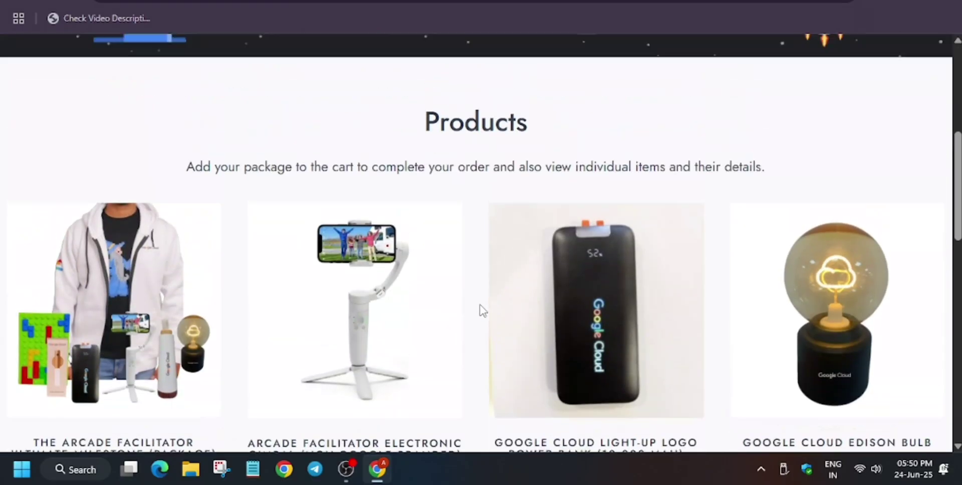
{"action": "scroll", "coordinate": [481, 310], "scroll_direction": "down", "scroll_amount": 3}
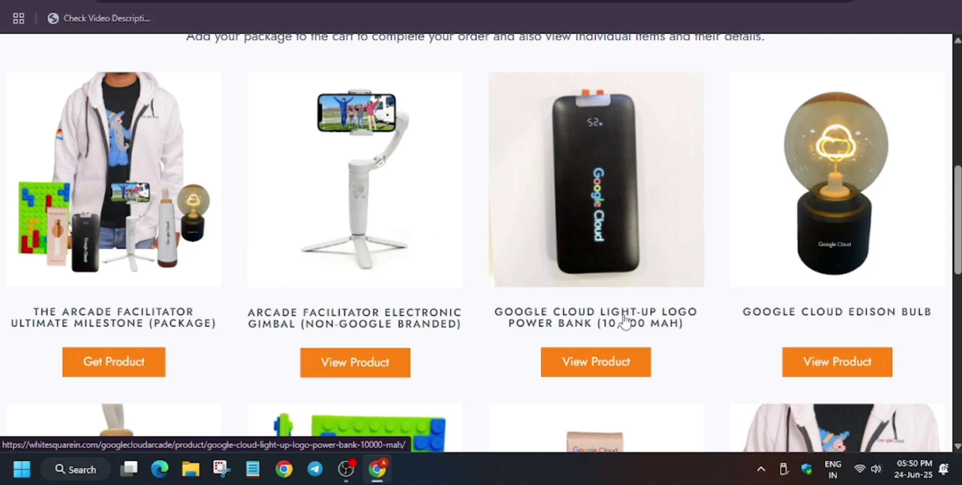
{"action": "scroll", "coordinate": [624, 323], "scroll_direction": "down", "scroll_amount": 3}
{"action": "scroll", "coordinate": [649, 268], "scroll_direction": "down", "scroll_amount": 5}
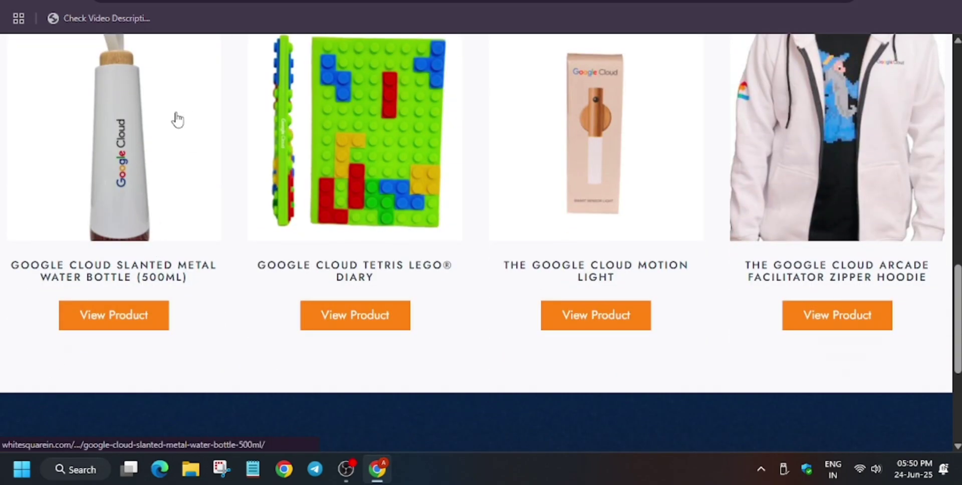
{"action": "scroll", "coordinate": [852, 201], "scroll_direction": "up", "scroll_amount": 3}
{"action": "scroll", "coordinate": [852, 201], "scroll_direction": "down", "scroll_amount": 5}
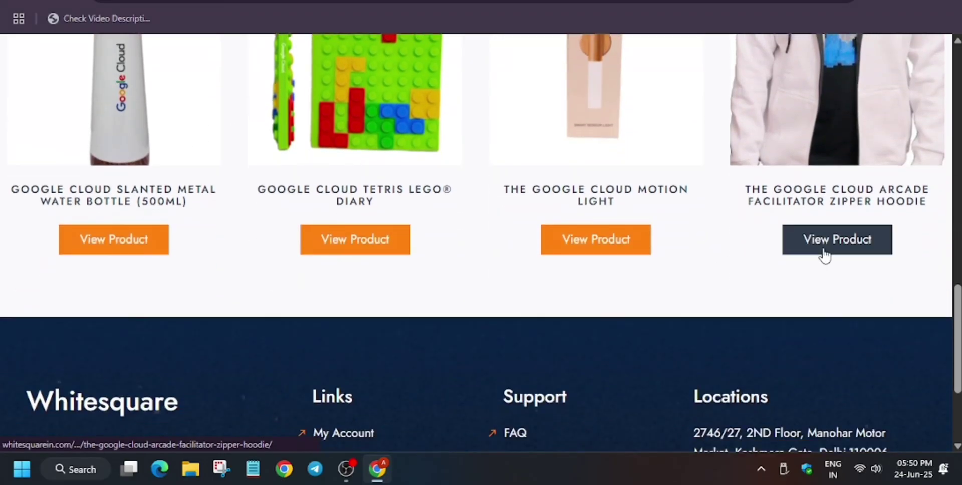
Step: Open the Arcade Facilitator zipper hoodie page and view its sleeve and third images
{"action": "left_click", "coordinate": [827, 253]}
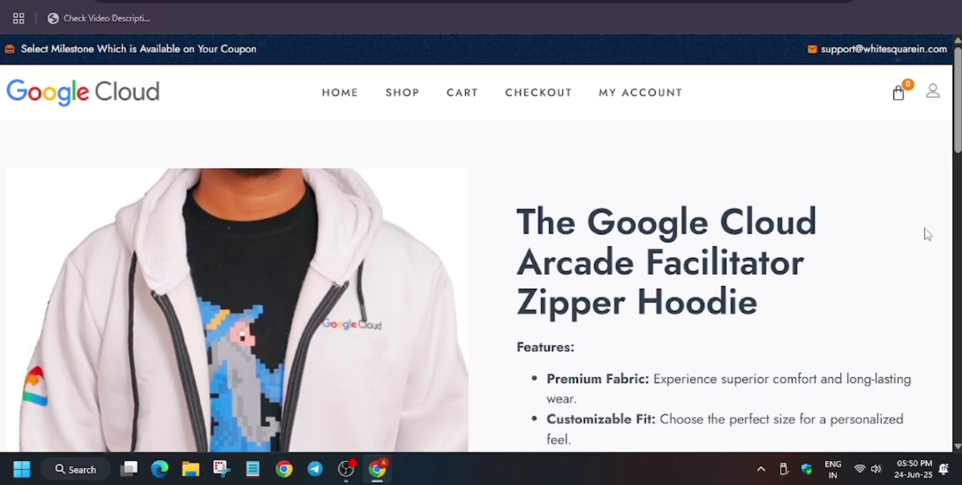
{"action": "scroll", "coordinate": [918, 229], "scroll_direction": "down", "scroll_amount": 1}
{"action": "scroll", "coordinate": [644, 301], "scroll_direction": "down", "scroll_amount": 6}
{"action": "scroll", "coordinate": [323, 407], "scroll_direction": "down", "scroll_amount": 2}
{"action": "left_click", "coordinate": [243, 400]}
{"action": "scroll", "coordinate": [931, 265], "scroll_direction": "up", "scroll_amount": 2}
{"action": "scroll", "coordinate": [930, 265], "scroll_direction": "up", "scroll_amount": 2}
{"action": "scroll", "coordinate": [930, 264], "scroll_direction": "up", "scroll_amount": 3}
{"action": "scroll", "coordinate": [930, 264], "scroll_direction": "down", "scroll_amount": 5}
{"action": "scroll", "coordinate": [919, 256], "scroll_direction": "down", "scroll_amount": 3}
{"action": "left_click", "coordinate": [376, 372]}
Step: Open The Arcade Facilitator Ultimate Milestone (Package) product page
{"action": "scroll", "coordinate": [869, 263], "scroll_direction": "down", "scroll_amount": 1}
{"action": "scroll", "coordinate": [868, 265], "scroll_direction": "up", "scroll_amount": 6}
{"action": "scroll", "coordinate": [867, 264], "scroll_direction": "up", "scroll_amount": 5}
{"action": "scroll", "coordinate": [867, 264], "scroll_direction": "up", "scroll_amount": 4}
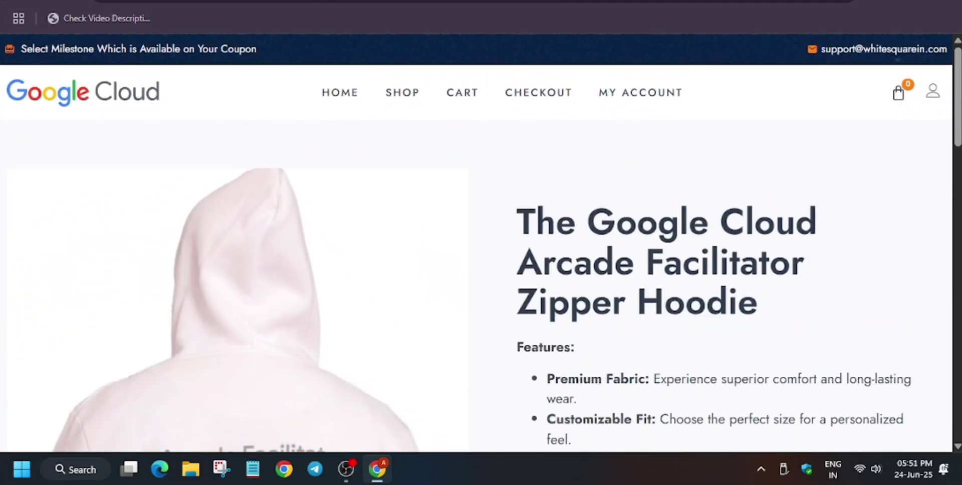
{"action": "scroll", "coordinate": [201, 166], "scroll_direction": "down", "scroll_amount": 10}
{"action": "scroll", "coordinate": [216, 170], "scroll_direction": "up", "scroll_amount": 2}
{"action": "scroll", "coordinate": [151, 200], "scroll_direction": "up", "scroll_amount": 9}
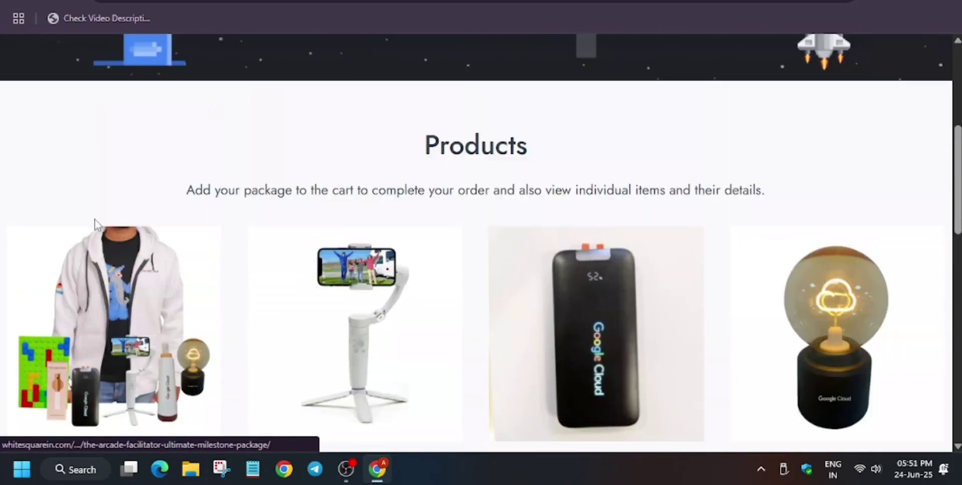
{"action": "scroll", "coordinate": [95, 221], "scroll_direction": "down", "scroll_amount": 4}
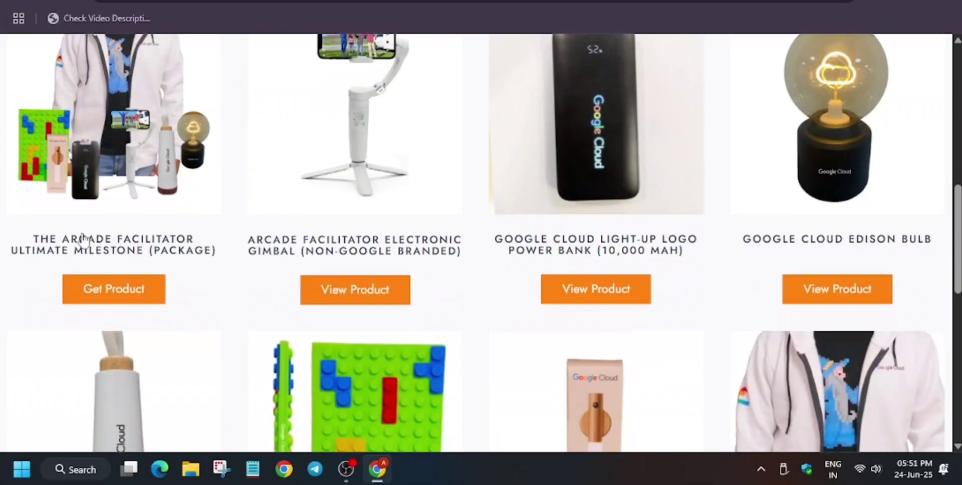
{"action": "left_click", "coordinate": [116, 290]}
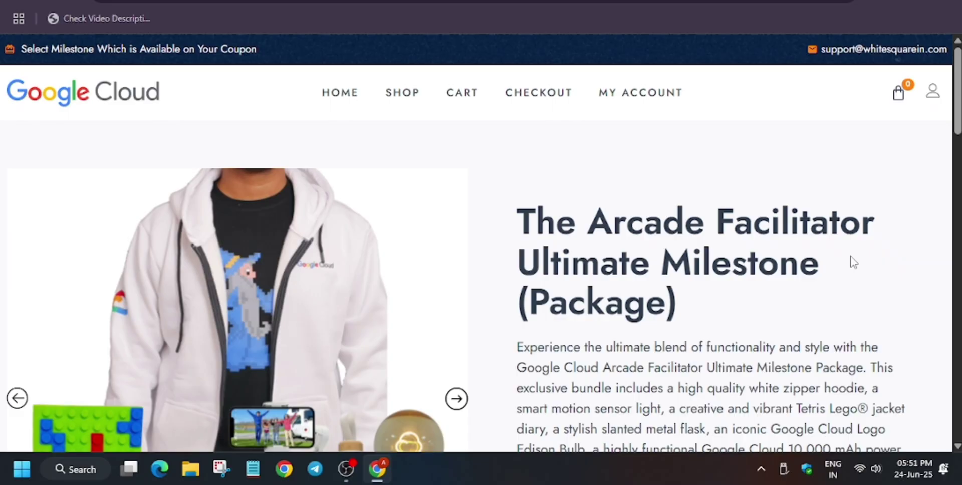
{"action": "scroll", "coordinate": [852, 261], "scroll_direction": "down", "scroll_amount": 2}
{"action": "scroll", "coordinate": [827, 263], "scroll_direction": "down", "scroll_amount": 5}
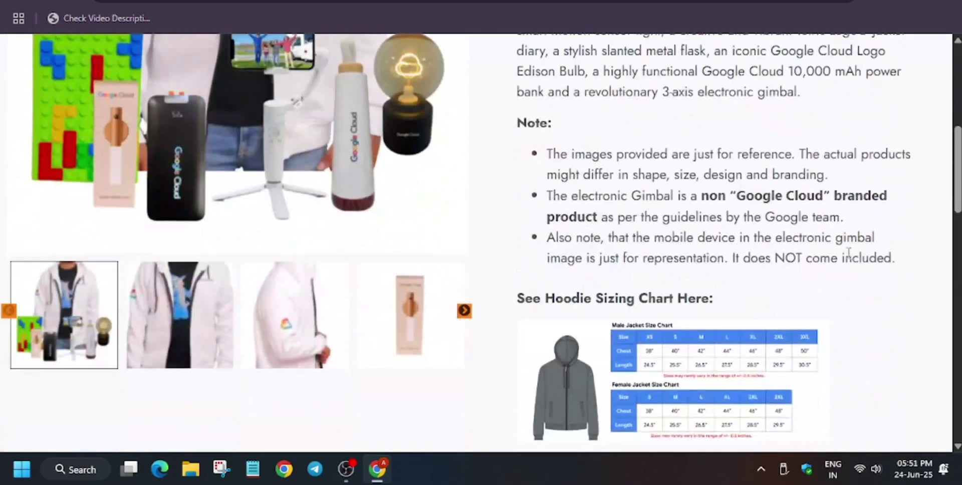
{"action": "scroll", "coordinate": [802, 266], "scroll_direction": "down", "scroll_amount": 4}
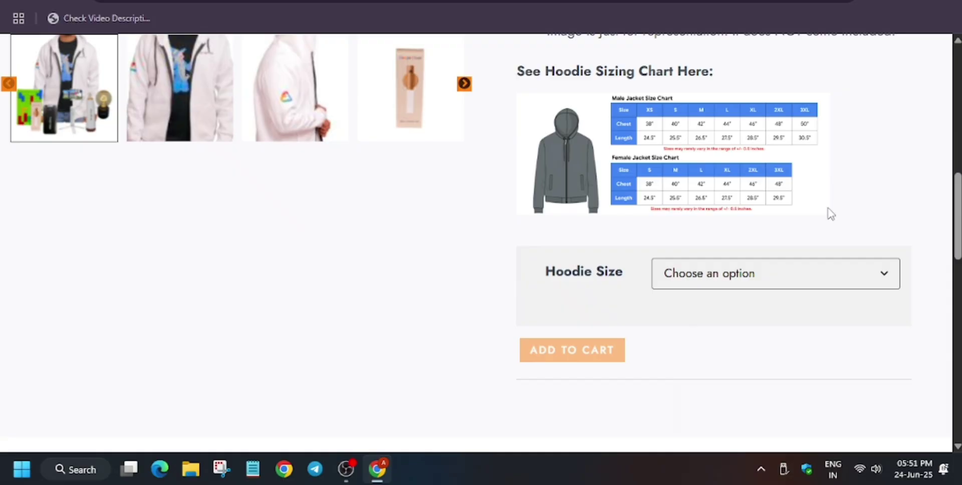
{"action": "key", "text": "ctrl+plus"}
{"action": "key", "text": "ctrl+plus"}
{"action": "key", "text": "ctrl+plus"}
{"action": "key", "text": "ctrl+plus"}
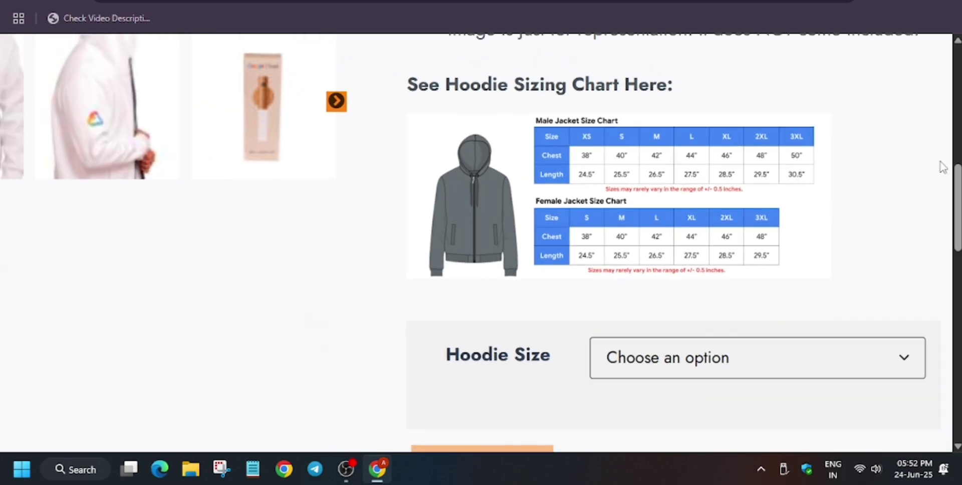
Step: Set Hoodie Size to Male-Large-44 and add the package to the cart
{"action": "scroll", "coordinate": [943, 167], "scroll_direction": "up", "scroll_amount": 1}
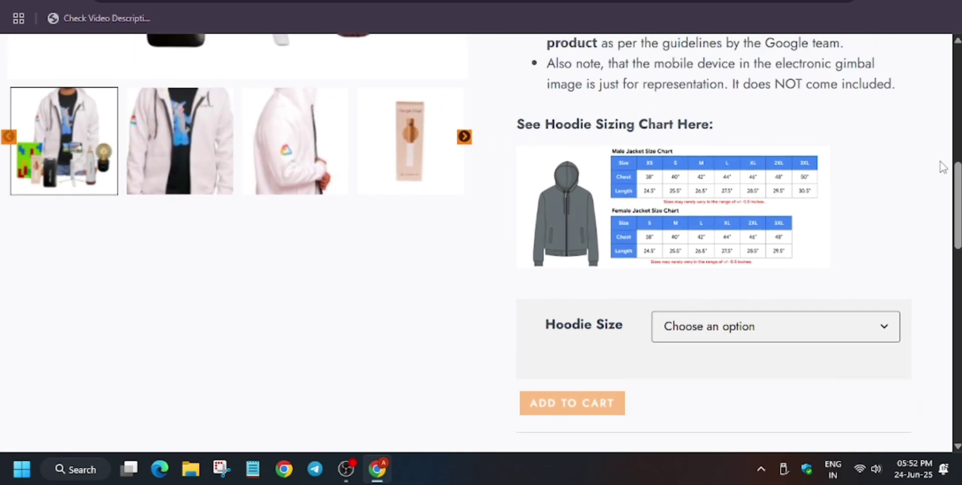
{"action": "left_click", "coordinate": [800, 320]}
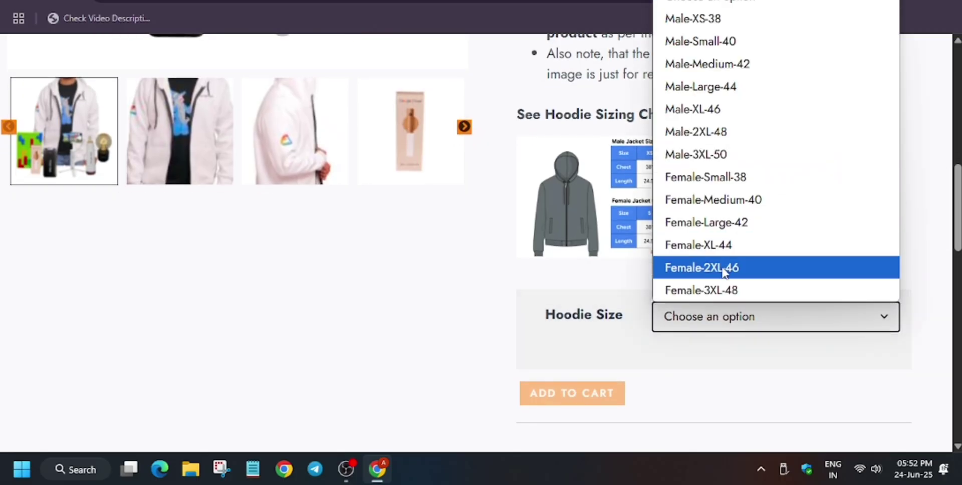
{"action": "left_click", "coordinate": [721, 248]}
{"action": "left_click", "coordinate": [725, 321]}
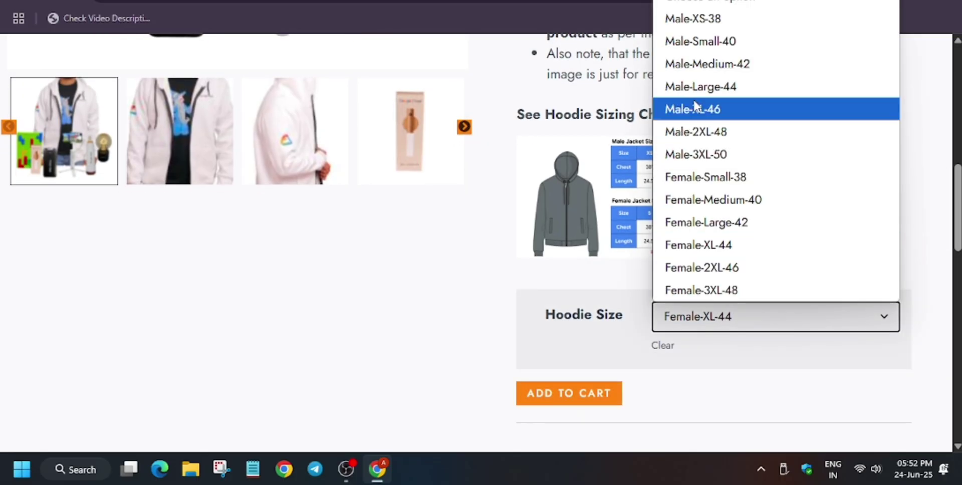
{"action": "left_click", "coordinate": [717, 90]}
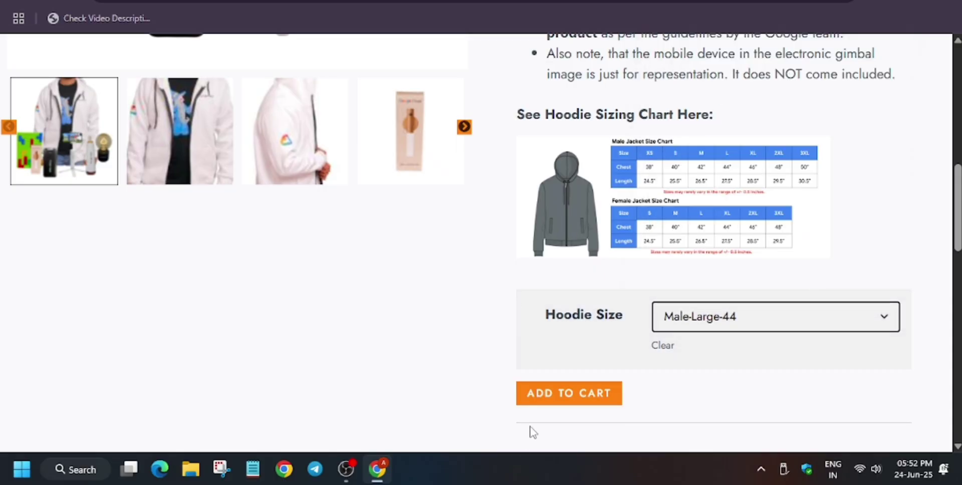
{"action": "left_click", "coordinate": [549, 395]}
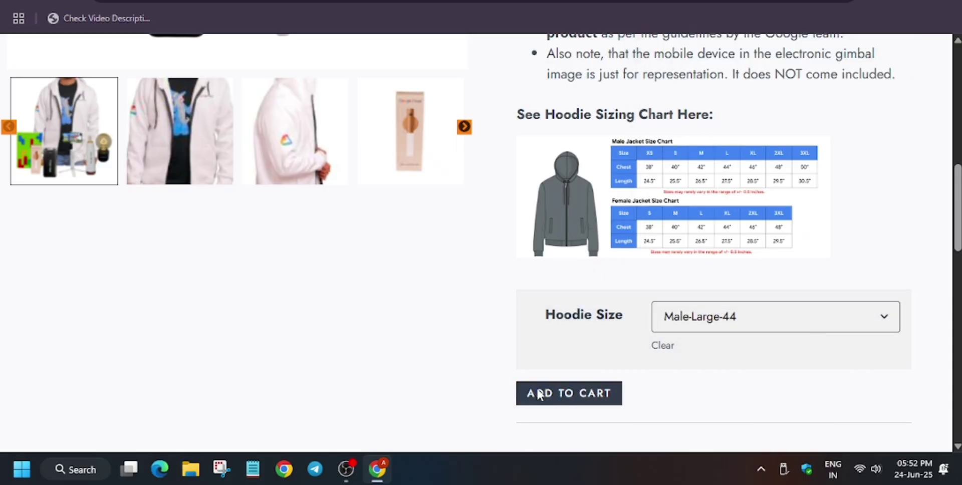
Step: Review the $0.00 cart and proceed to checkout
{"action": "scroll", "coordinate": [537, 393], "scroll_direction": "down", "scroll_amount": 5}
{"action": "scroll", "coordinate": [537, 393], "scroll_direction": "down", "scroll_amount": 2}
{"action": "scroll", "coordinate": [537, 393], "scroll_direction": "down", "scroll_amount": 3}
{"action": "scroll", "coordinate": [540, 395], "scroll_direction": "down", "scroll_amount": 2}
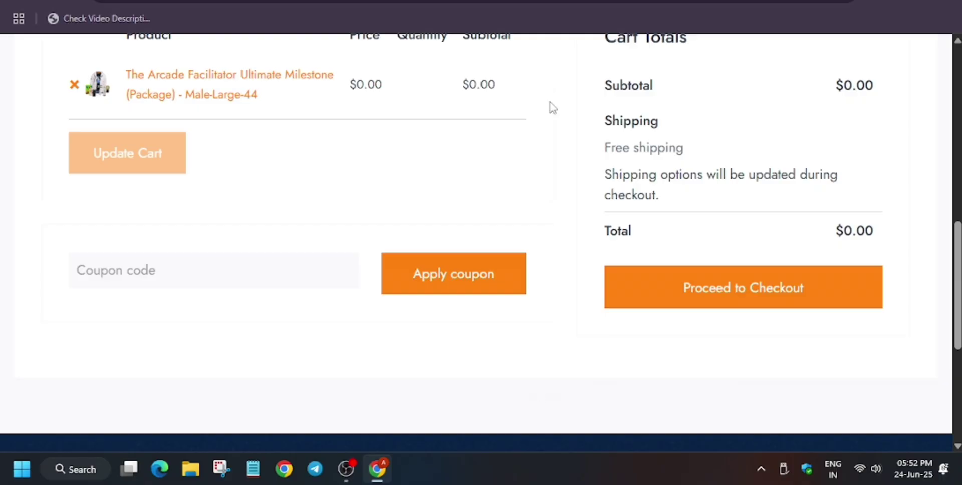
{"action": "scroll", "coordinate": [724, 305], "scroll_direction": "up", "scroll_amount": 5}
{"action": "scroll", "coordinate": [726, 312], "scroll_direction": "down", "scroll_amount": 5}
{"action": "left_click", "coordinate": [724, 292]}
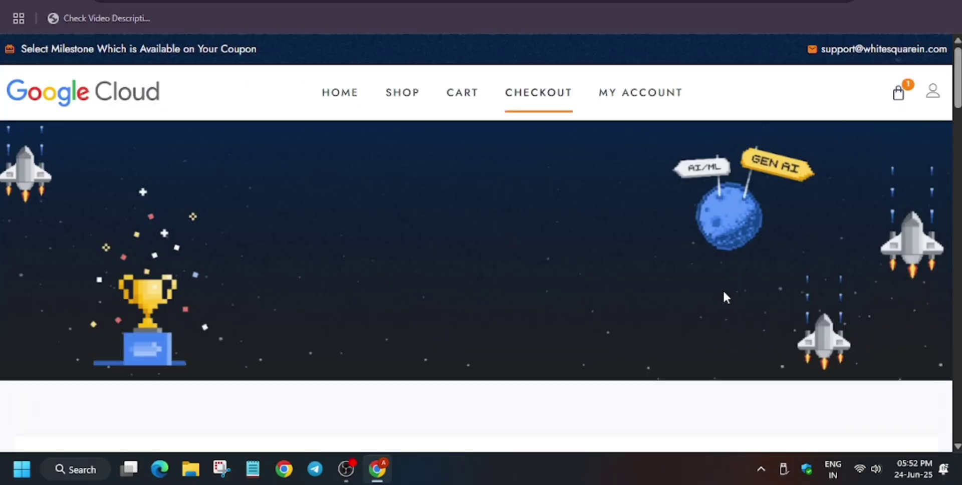
Step: Scroll down the checkout page, then return to the cart holding the Male-Large-44 package
{"action": "scroll", "coordinate": [314, 289], "scroll_direction": "down", "scroll_amount": 3}
{"action": "scroll", "coordinate": [280, 289], "scroll_direction": "down", "scroll_amount": 3}
{"action": "scroll", "coordinate": [315, 290], "scroll_direction": "down", "scroll_amount": 2}
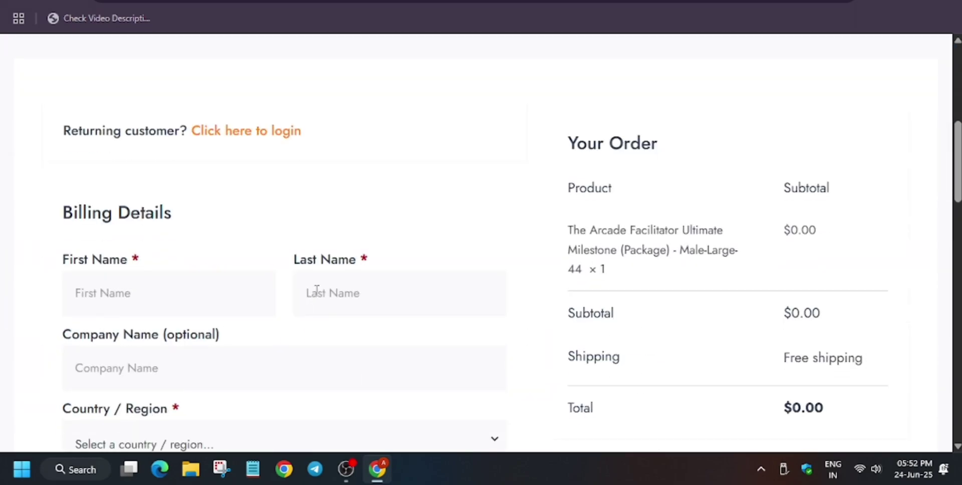
{"action": "scroll", "coordinate": [316, 290], "scroll_direction": "down", "scroll_amount": 3}
{"action": "scroll", "coordinate": [316, 288], "scroll_direction": "down", "scroll_amount": 6}
{"action": "scroll", "coordinate": [326, 293], "scroll_direction": "down", "scroll_amount": 1}
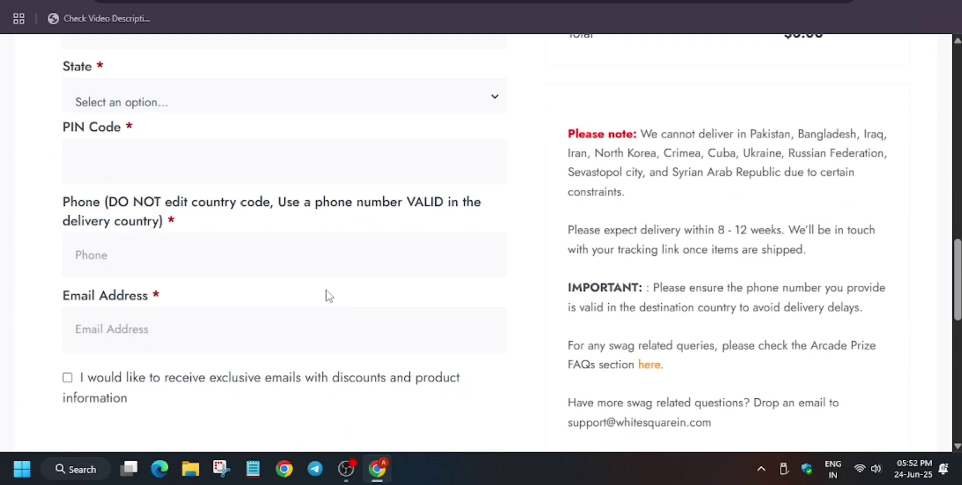
{"action": "scroll", "coordinate": [327, 295], "scroll_direction": "down", "scroll_amount": 4}
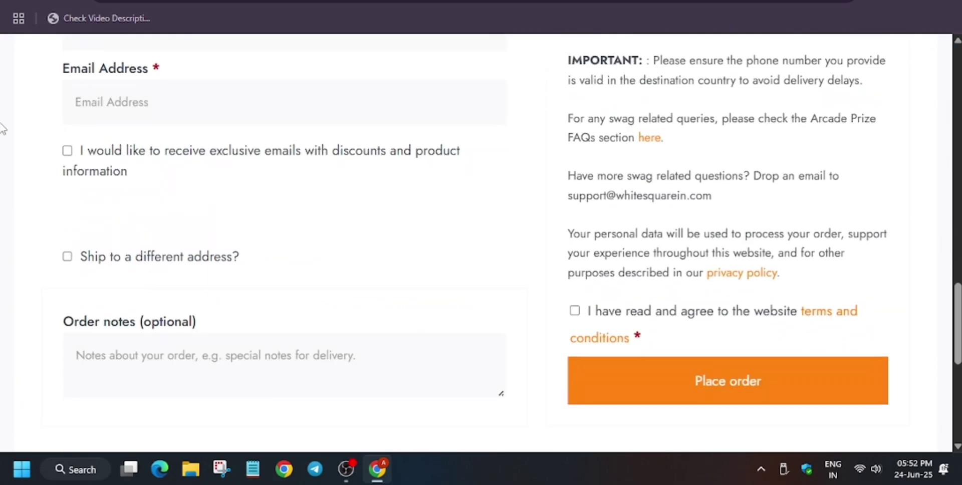
{"action": "left_click", "coordinate": [6, 4]}
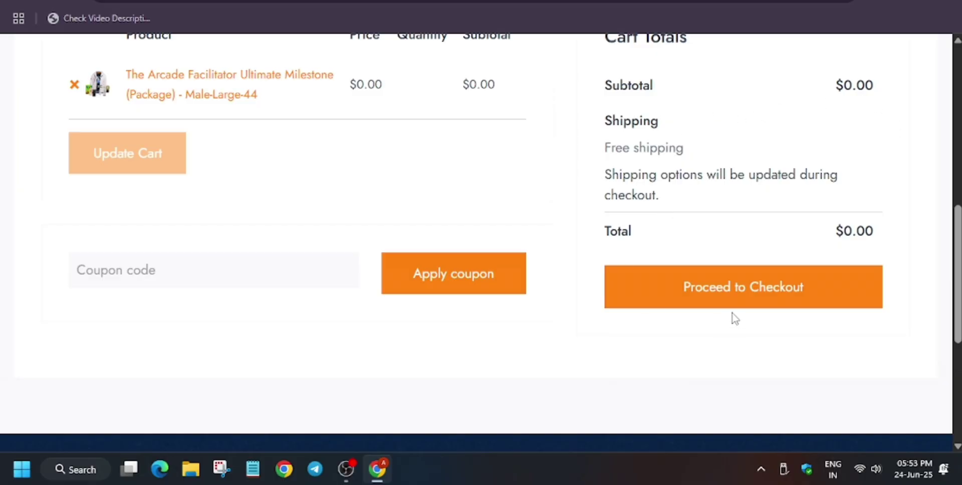
Step: Proceed from the cart to checkout and scroll down the billing form
{"action": "left_click", "coordinate": [701, 290]}
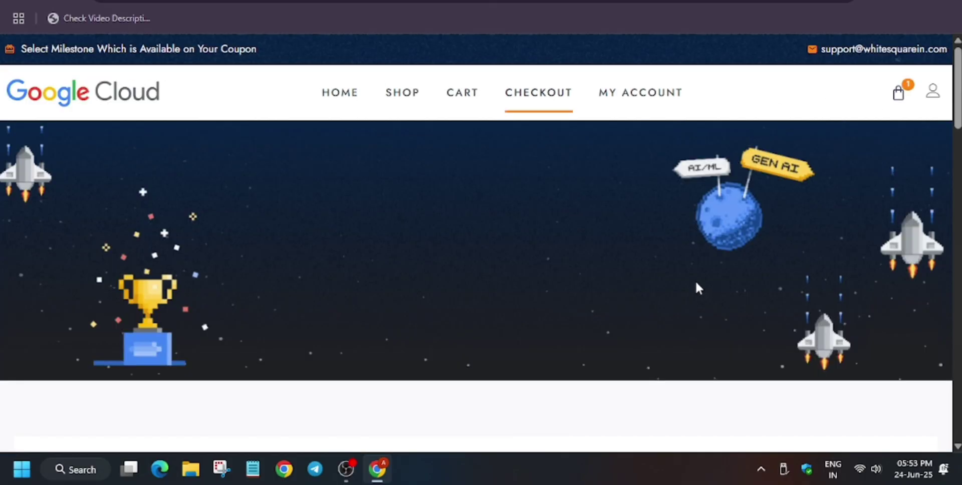
{"action": "scroll", "coordinate": [696, 281], "scroll_direction": "down", "scroll_amount": 5}
{"action": "scroll", "coordinate": [695, 283], "scroll_direction": "down", "scroll_amount": 2}
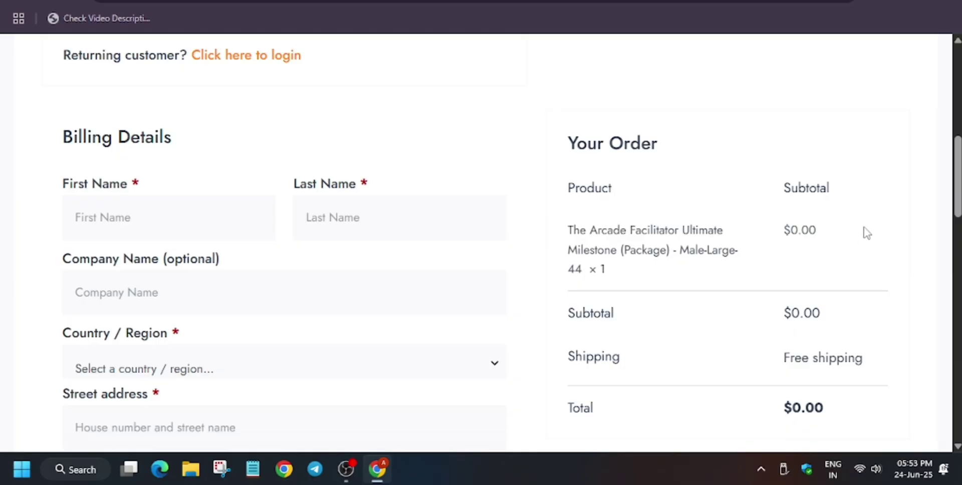
{"action": "scroll", "coordinate": [863, 243], "scroll_direction": "down", "scroll_amount": 3}
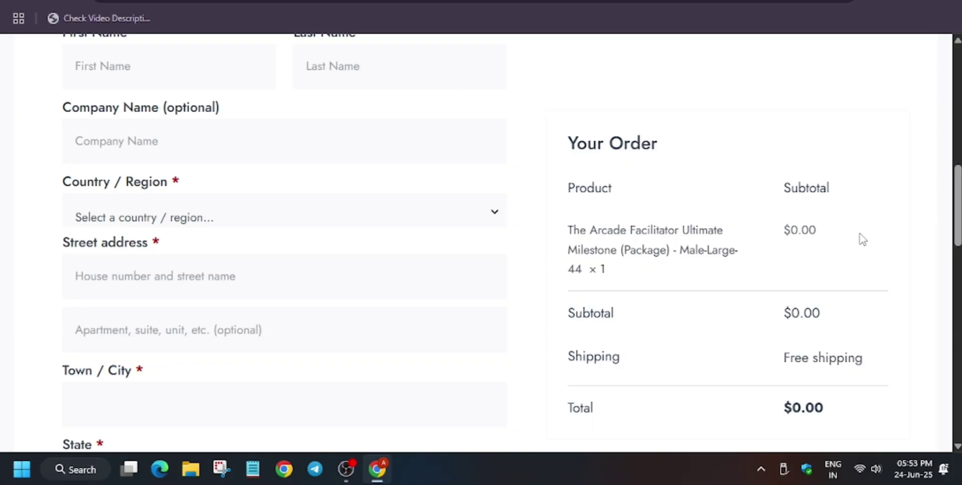
{"action": "scroll", "coordinate": [831, 193], "scroll_direction": "down", "scroll_amount": 5}
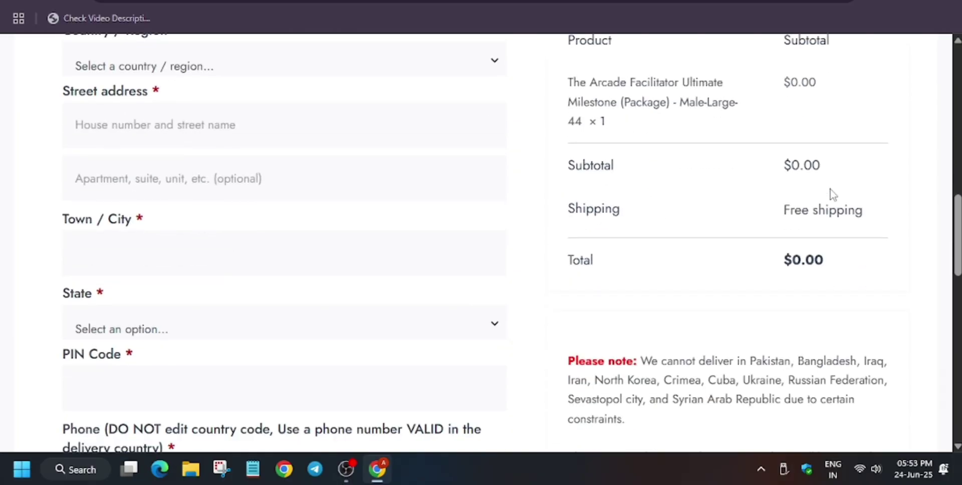
{"action": "scroll", "coordinate": [831, 194], "scroll_direction": "down", "scroll_amount": 2}
{"action": "scroll", "coordinate": [831, 194], "scroll_direction": "down", "scroll_amount": 2}
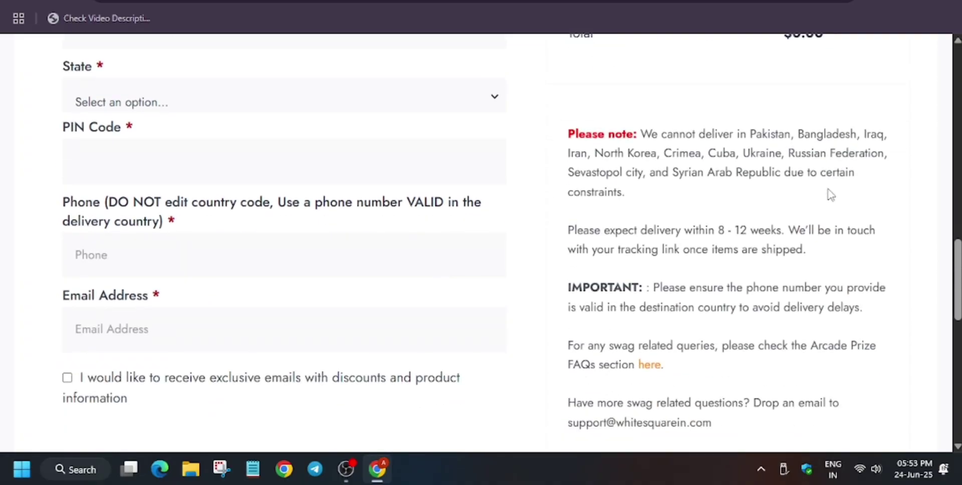
{"action": "scroll", "coordinate": [831, 194], "scroll_direction": "down", "scroll_amount": 5}
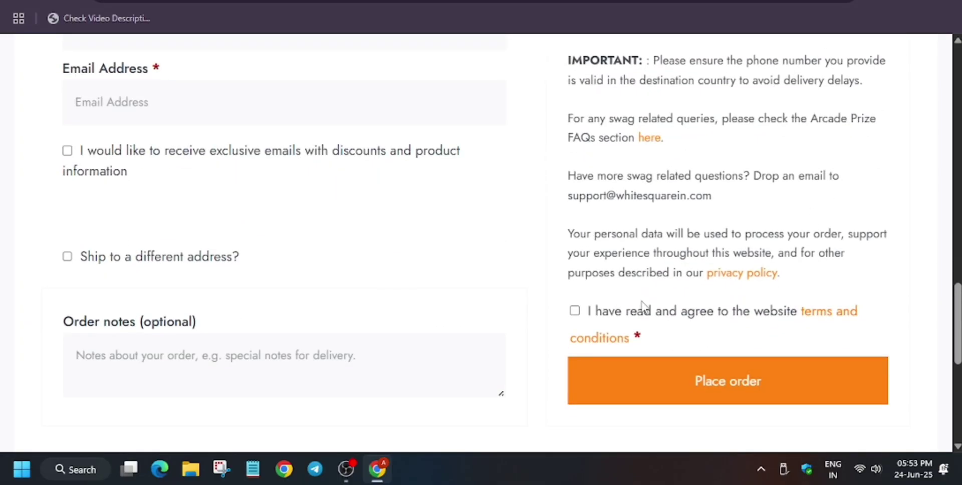
Step: Tick the 'I have read and agree to the terms and conditions' checkbox
{"action": "left_click", "coordinate": [575, 312]}
{"action": "scroll", "coordinate": [831, 270], "scroll_direction": "up", "scroll_amount": 8}
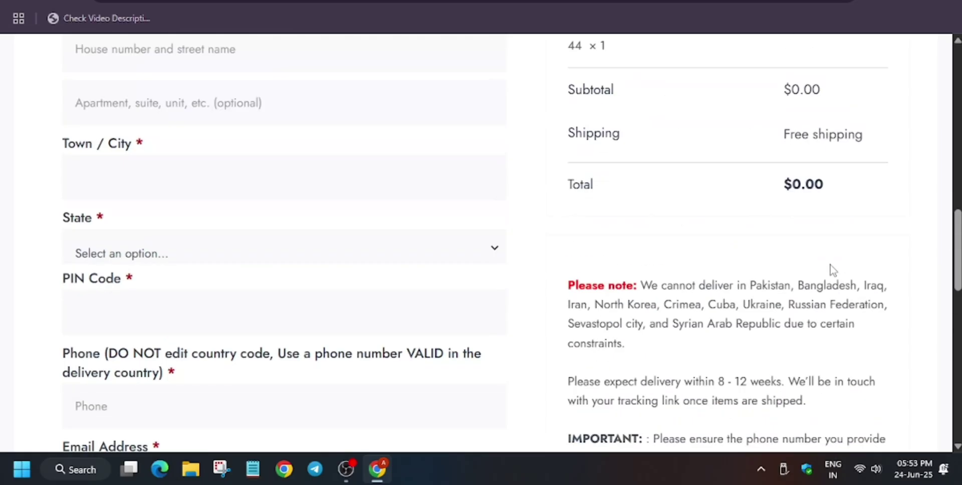
{"action": "scroll", "coordinate": [831, 271], "scroll_direction": "up", "scroll_amount": 6}
{"action": "scroll", "coordinate": [831, 271], "scroll_direction": "up", "scroll_amount": 8}
{"action": "scroll", "coordinate": [831, 271], "scroll_direction": "down", "scroll_amount": 4}
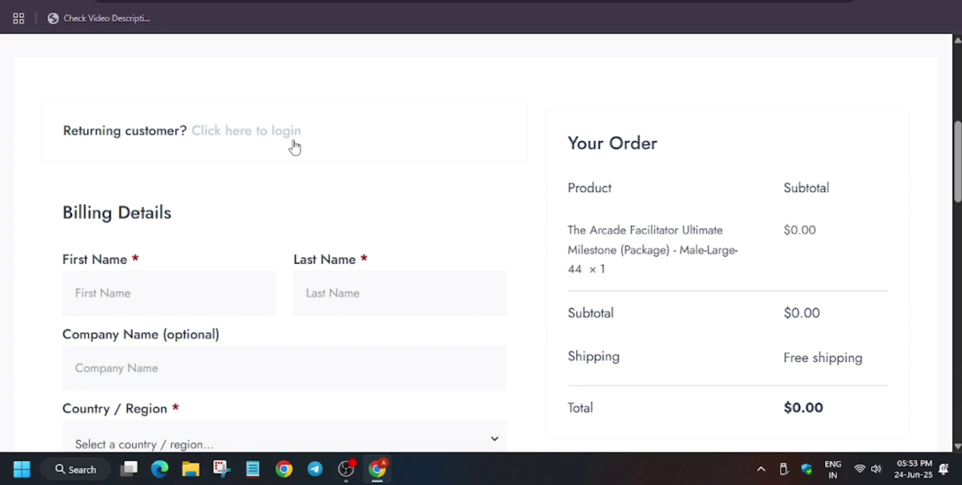
Step: Expand the returning-customer login form with email and password fields on checkout
{"action": "left_click", "coordinate": [274, 133]}
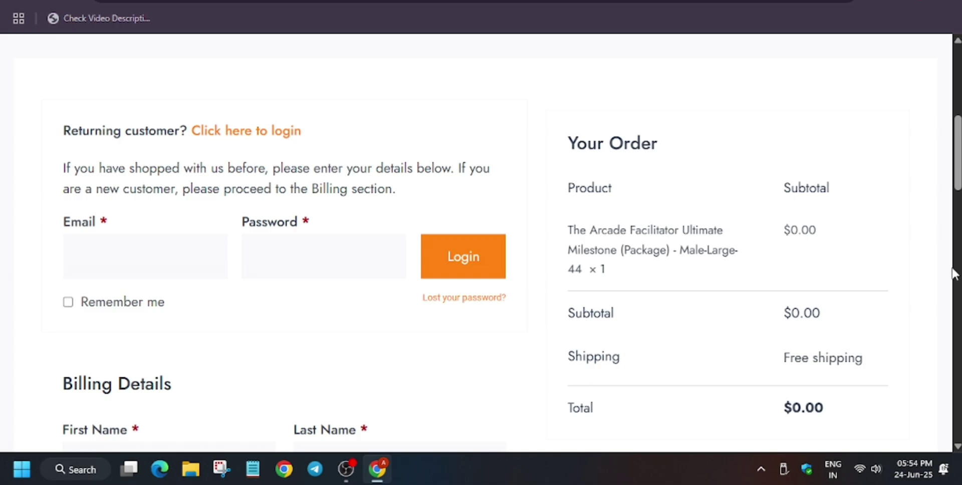
{"action": "scroll", "coordinate": [838, 239], "scroll_direction": "up", "scroll_amount": 6}
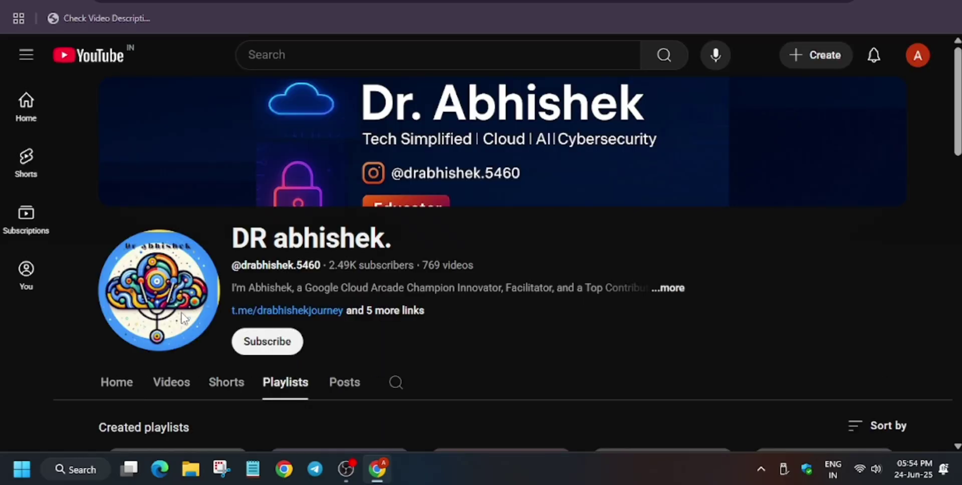
Step: Play the GOOGLE CLOUD ARCADE Facilitator '25 playlist from the channel's Playlists tab
{"action": "left_click", "coordinate": [167, 394]}
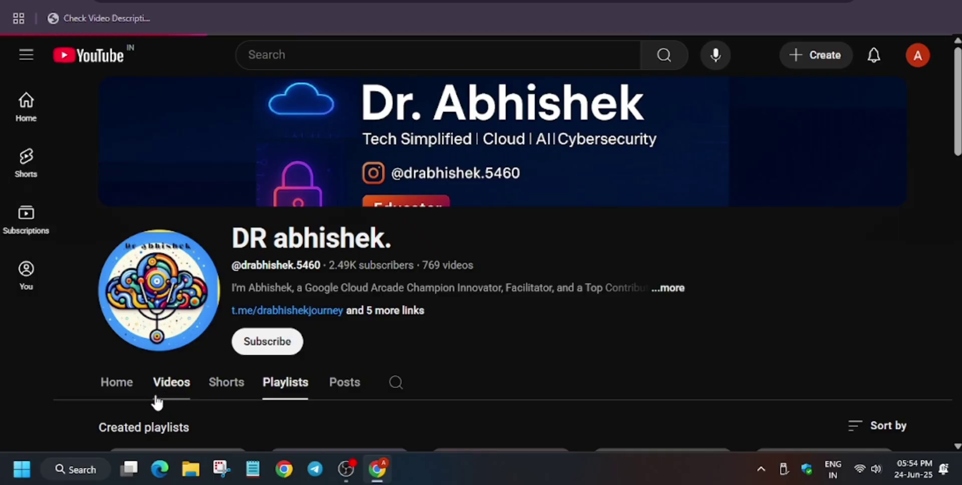
{"action": "left_click", "coordinate": [290, 393]}
{"action": "scroll", "coordinate": [395, 361], "scroll_direction": "down", "scroll_amount": 5}
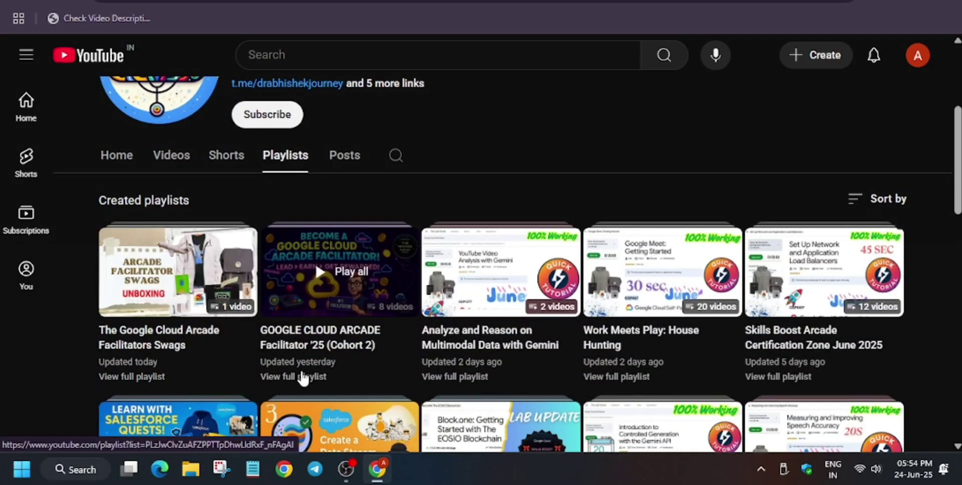
{"action": "left_click", "coordinate": [301, 377]}
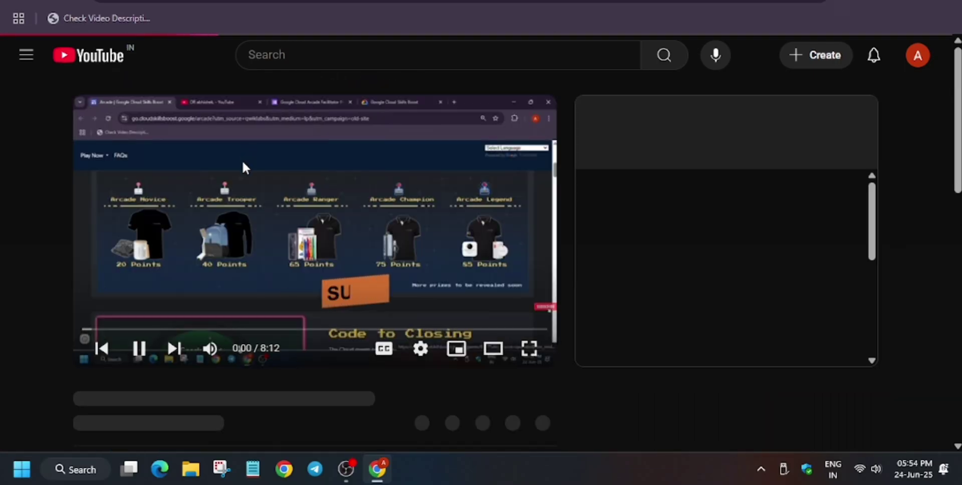
Step: Pause the video and go back to the playlists, keeping it in the miniplayer
{"action": "left_click", "coordinate": [315, 253]}
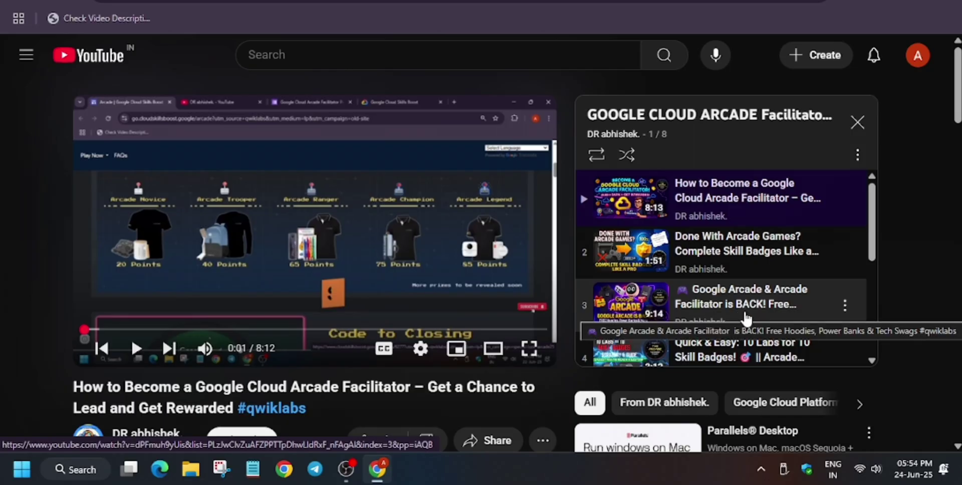
{"action": "scroll", "coordinate": [747, 319], "scroll_direction": "down", "scroll_amount": 3}
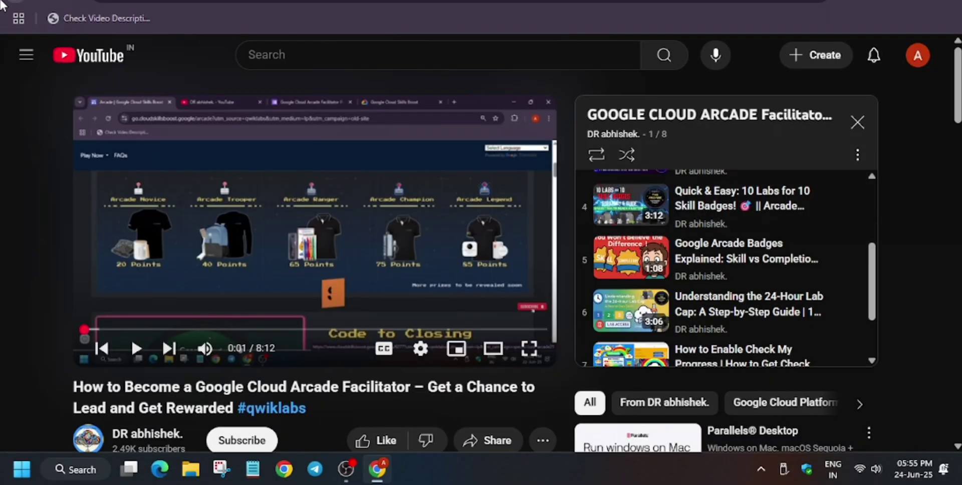
{"action": "key", "text": "alt+Left"}
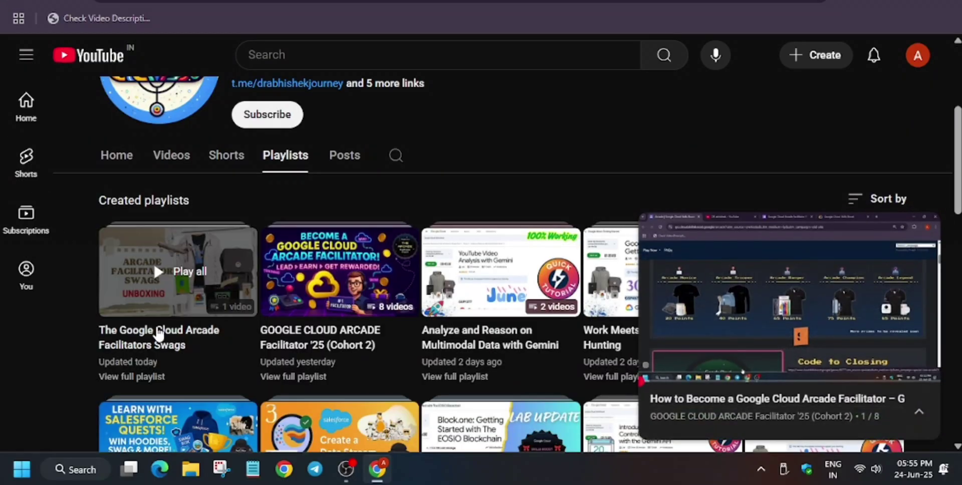
Step: Open the full Google Cloud Arcade Facilitators Swags playlist
{"action": "left_click", "coordinate": [126, 377]}
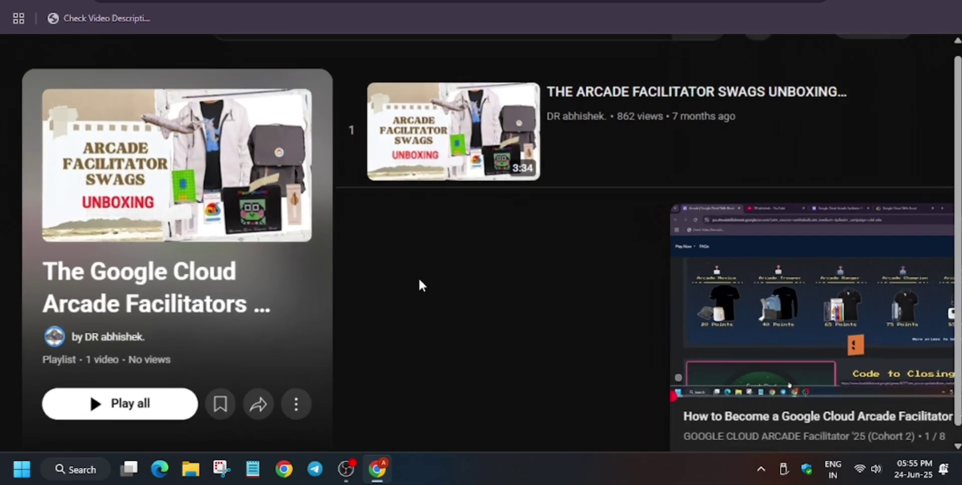
{"action": "scroll", "coordinate": [420, 285], "scroll_direction": "up", "scroll_amount": 2}
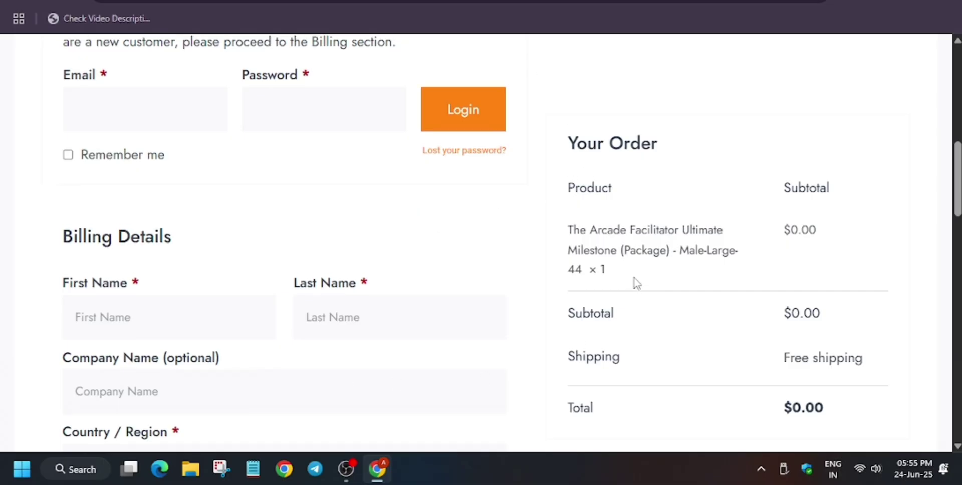
{"action": "scroll", "coordinate": [635, 276], "scroll_direction": "up", "scroll_amount": 5}
{"action": "scroll", "coordinate": [634, 271], "scroll_direction": "up", "scroll_amount": 1}
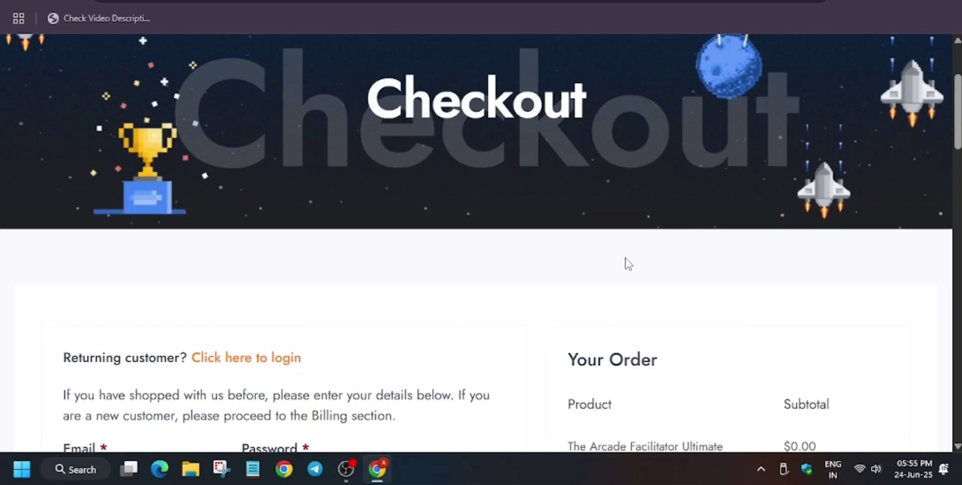